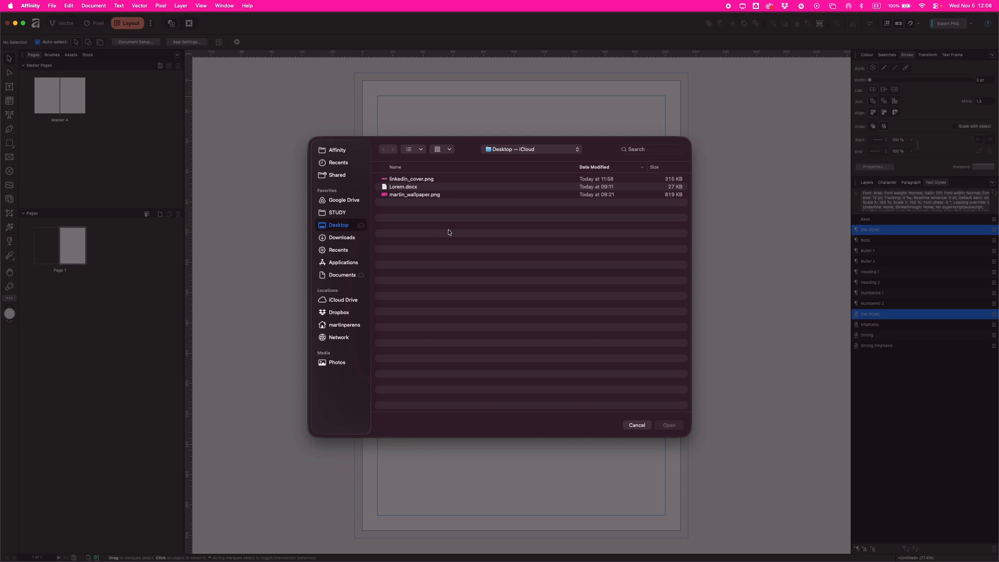
Step: Place martin_wallpaper.png from the Desktop folder mid-page, spanning the full width between the page margins
double_click(417, 194)
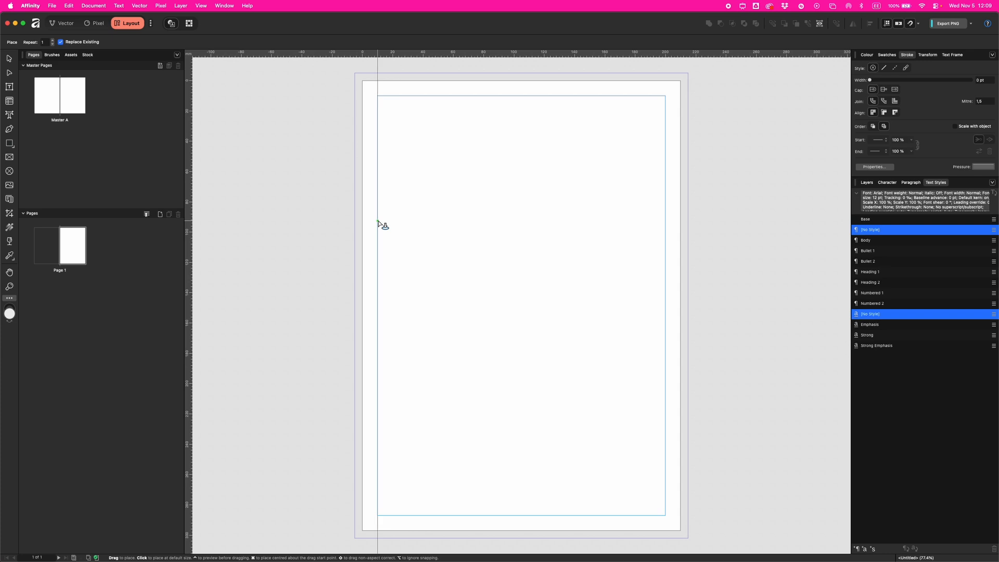
drag(378, 221, 673, 366)
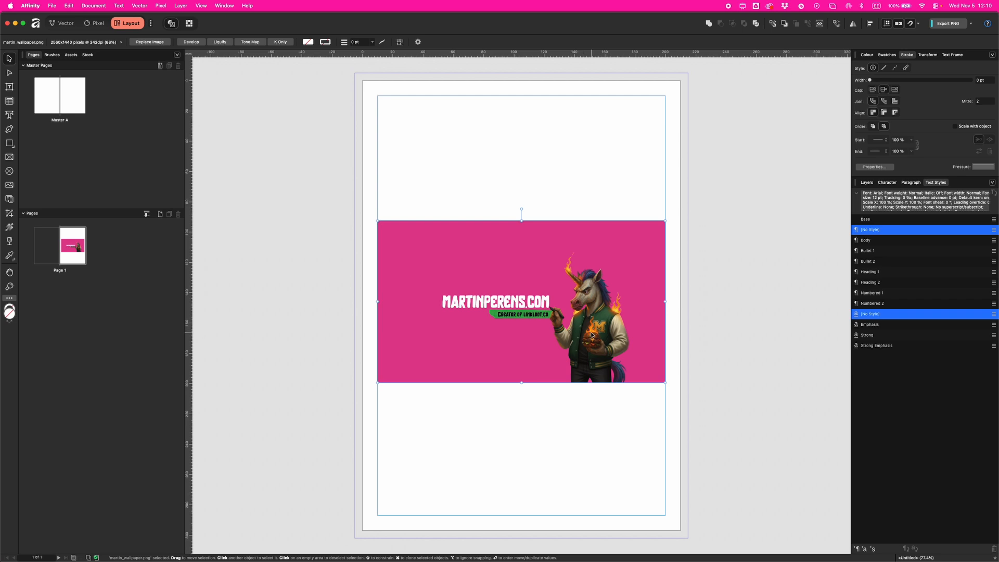
Step: Draw a rectangular picture frame from the page's upper-left margin corner and place martin_wallpaper.png inside it
click(10, 159)
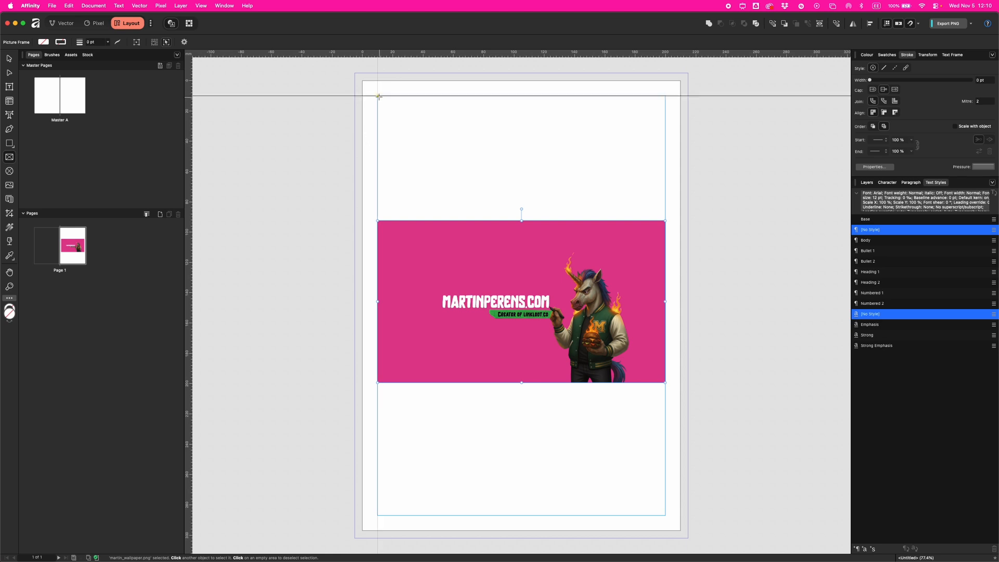
drag(378, 96, 591, 170)
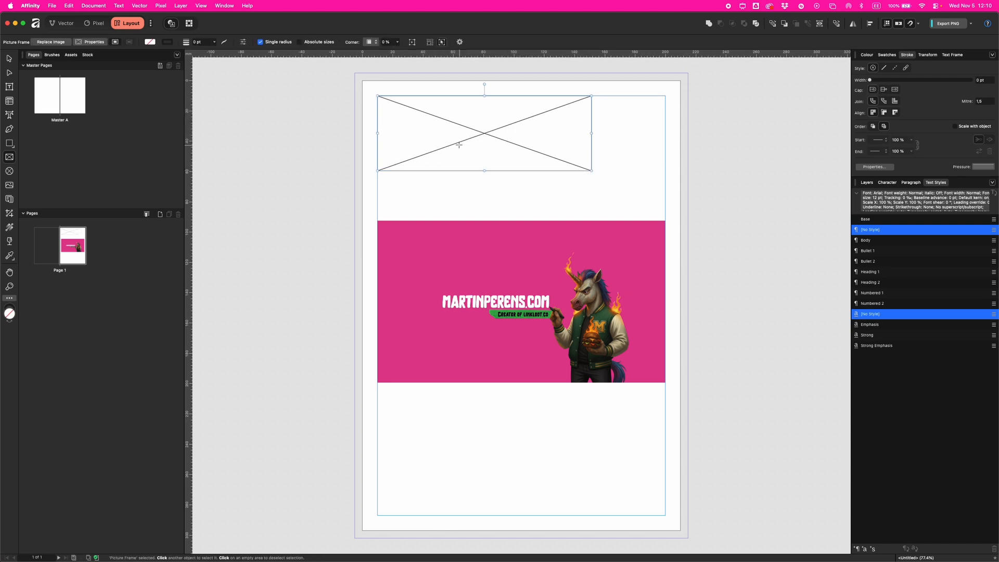
click(52, 5)
click(83, 176)
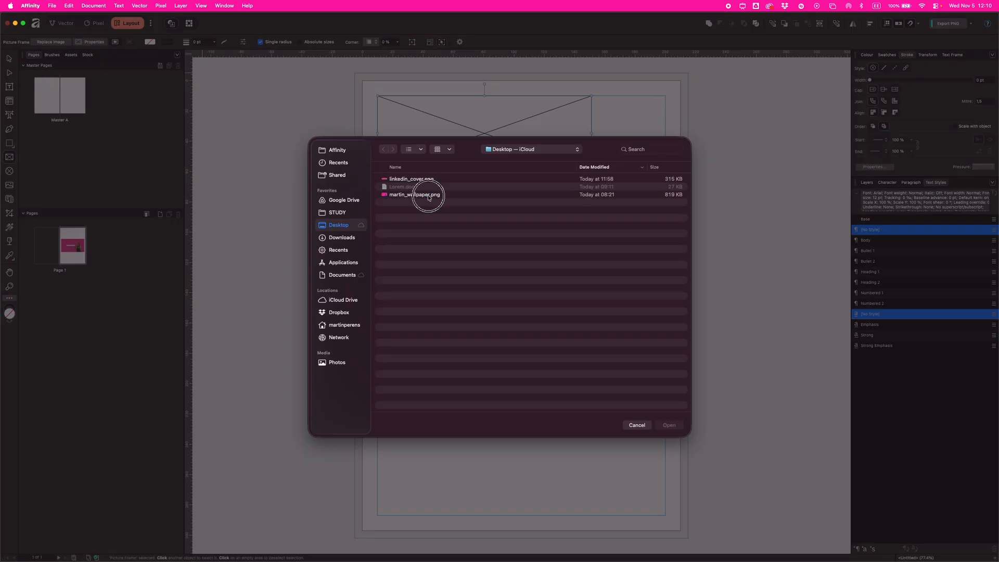
click(424, 195)
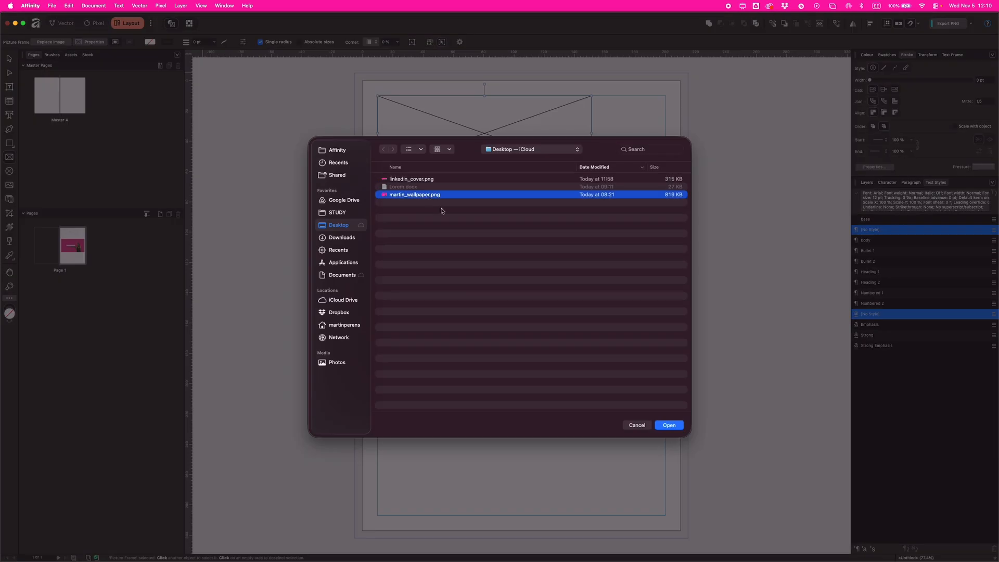
click(669, 426)
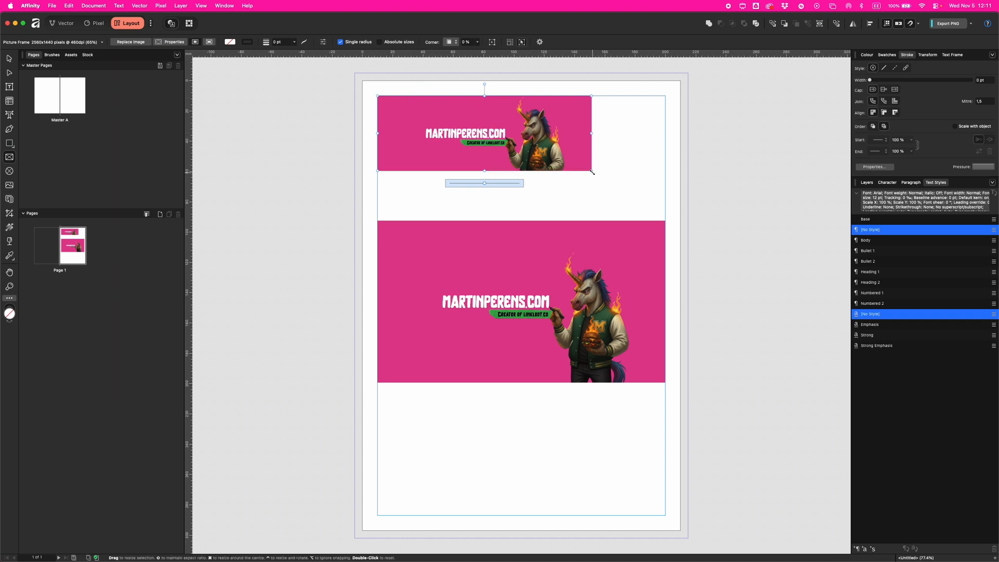
Step: Make the upper picture frame taller by extending its lower edge toward the image below
key(super+shift+4)
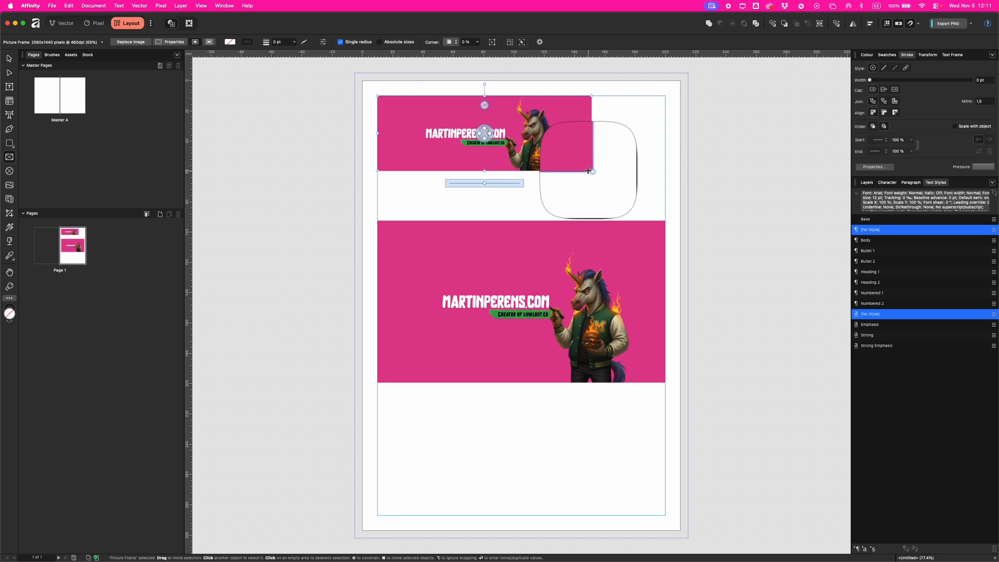
key(Escape)
drag(592, 170, 590, 193)
mouse_move(484, 84)
mouse_down()
mouse_move(508, 85)
mouse_move(451, 78)
mouse_move(507, 81)
mouse_move(476, 82)
mouse_move(502, 82)
mouse_move(484, 84)
mouse_up()
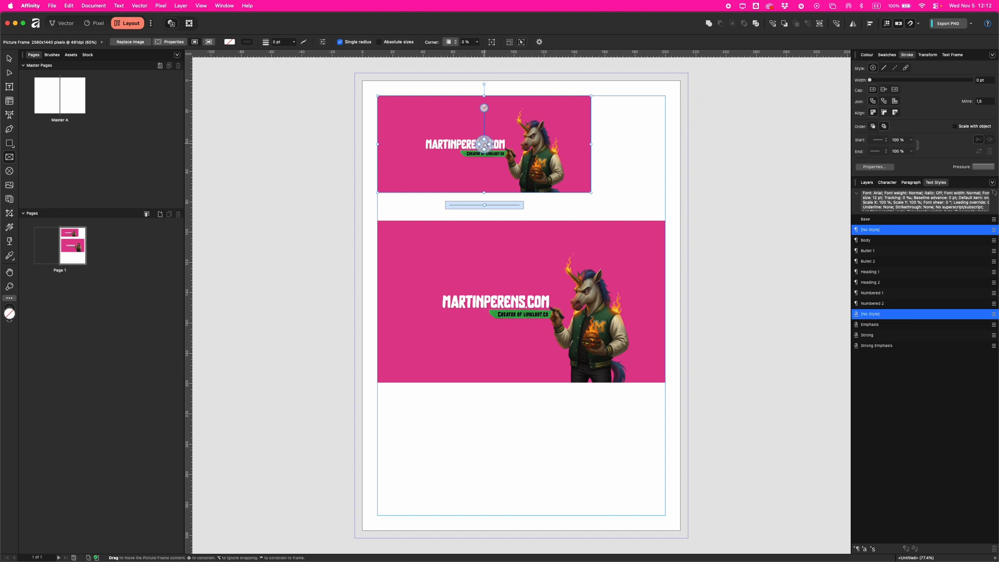
Step: Try panning and scaling the image inside the upper picture frame
mouse_move(483, 144)
mouse_down()
mouse_move(434, 145)
mouse_move(440, 107)
mouse_move(452, 146)
mouse_move(484, 152)
mouse_up()
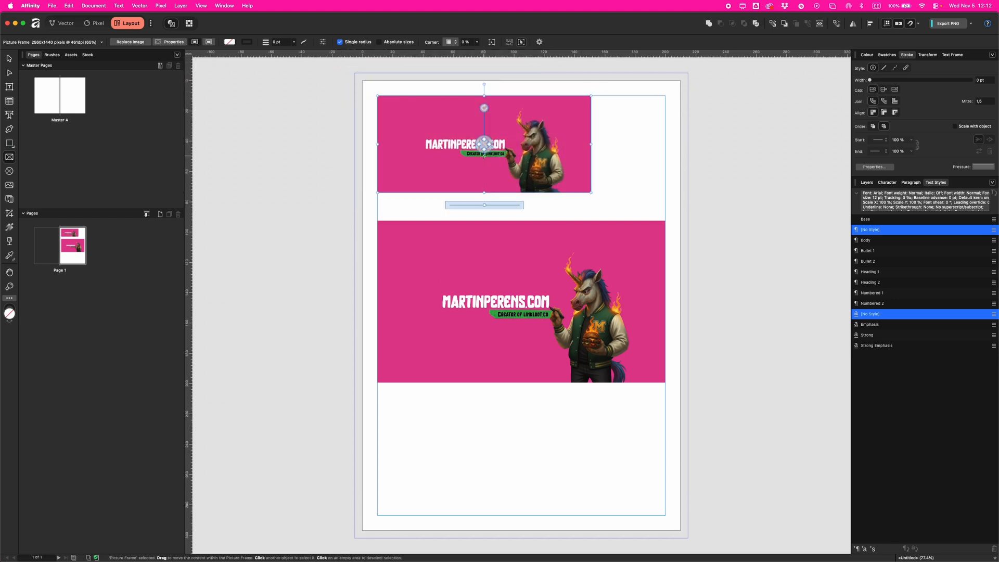
mouse_move(485, 206)
mouse_down()
mouse_move(503, 206)
mouse_move(475, 206)
mouse_up()
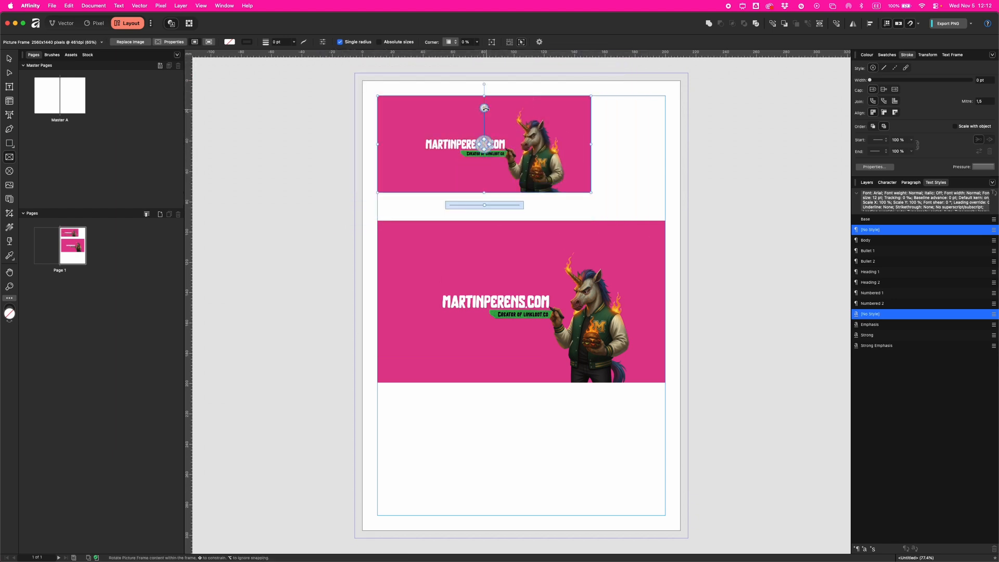
click(365, 149)
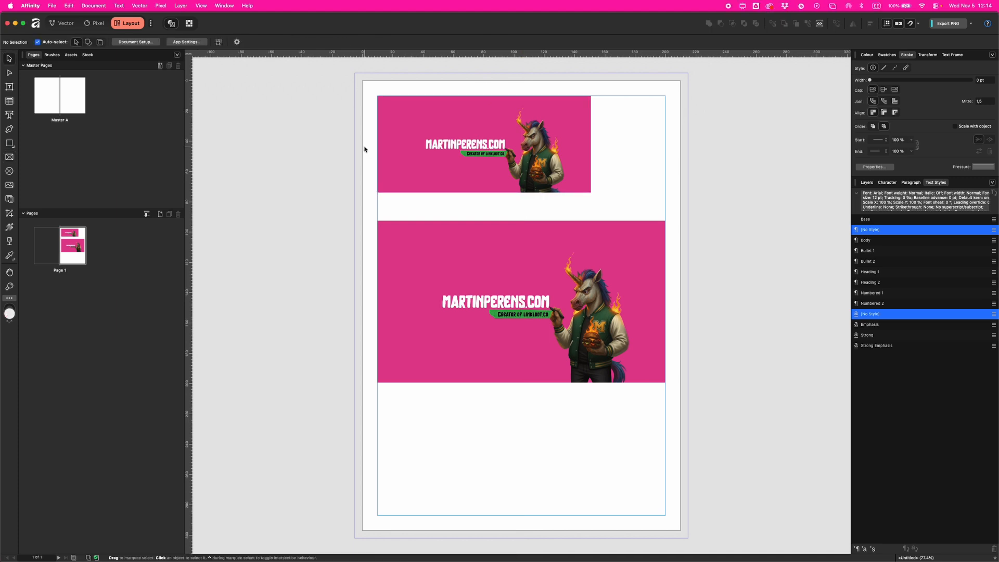
Step: Select the upper picture frame and open its properties
click(413, 155)
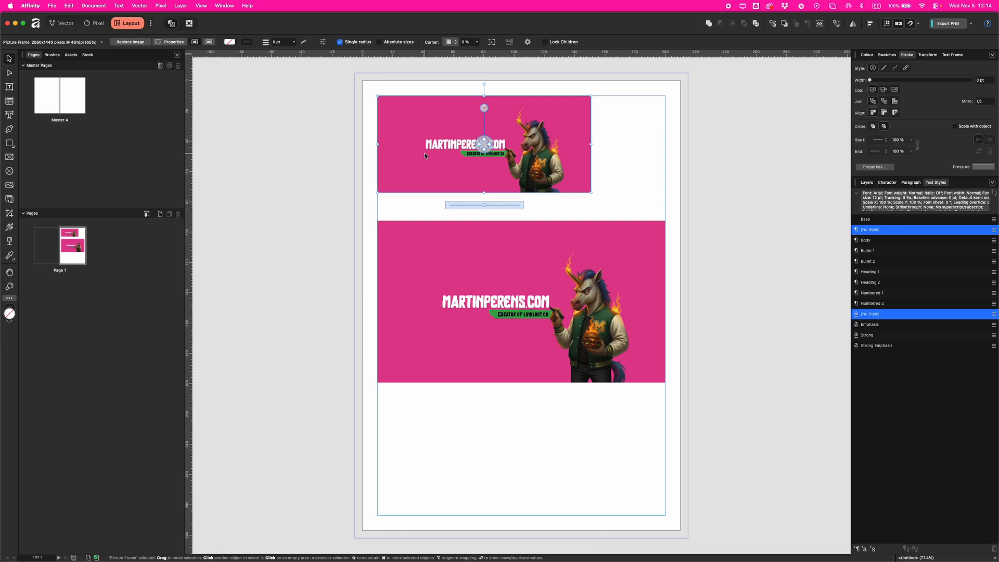
click(172, 43)
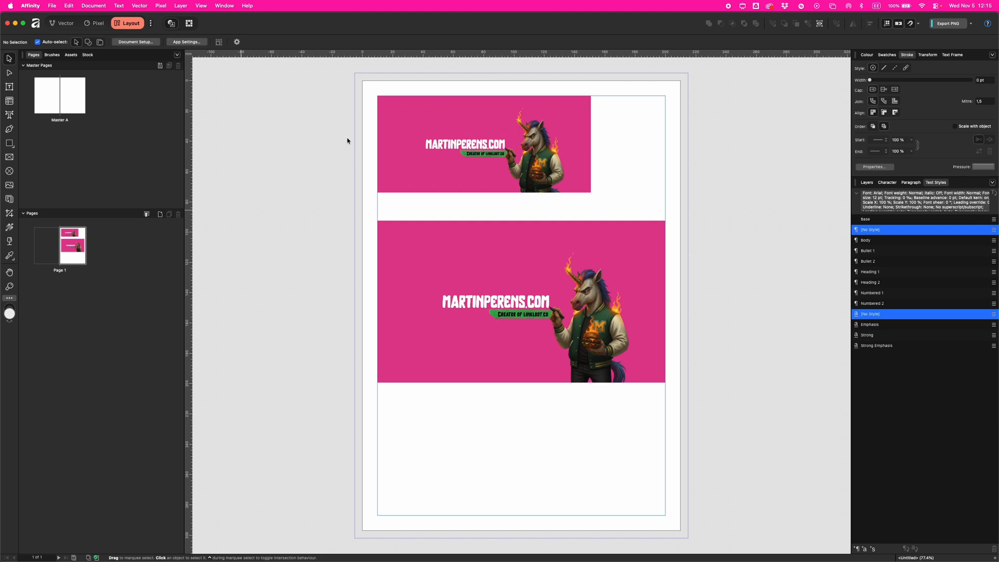
Step: Reselect the upper picture frame and try moving, scaling and rotating the image content within it
click(481, 147)
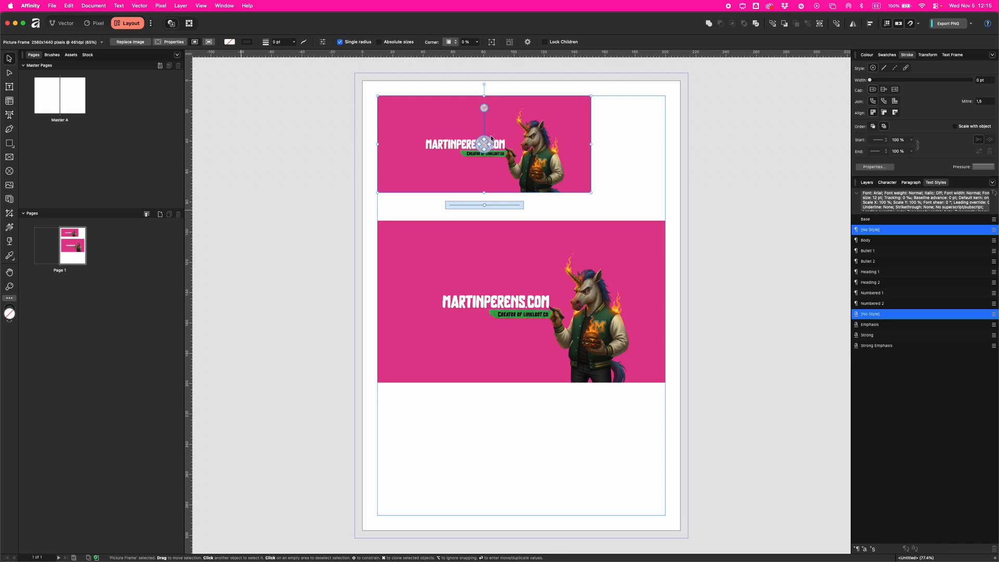
mouse_move(488, 148)
mouse_down()
mouse_move(490, 122)
mouse_move(482, 142)
mouse_move(495, 145)
mouse_up()
drag(485, 205, 491, 207)
key(super+z)
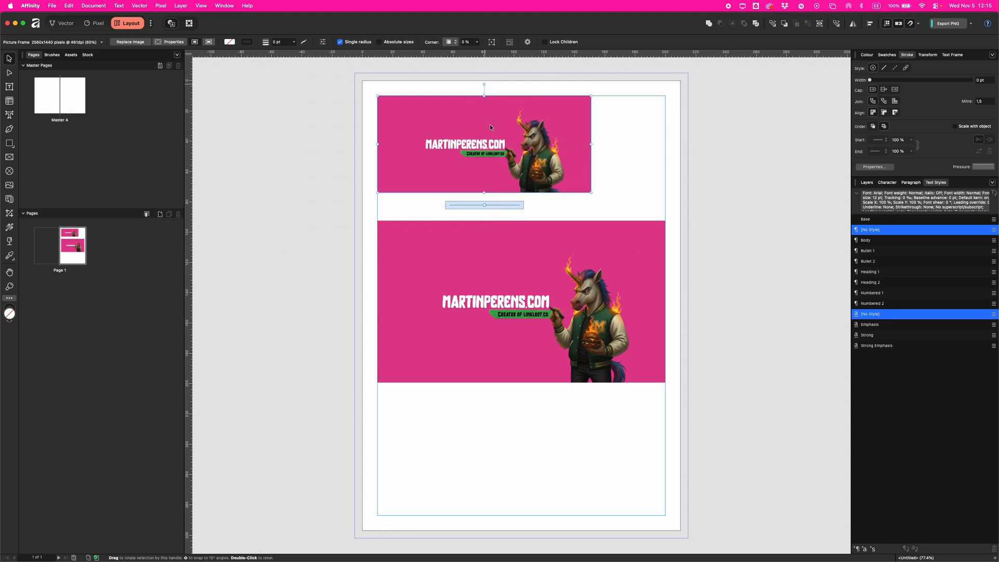
mouse_move(485, 107)
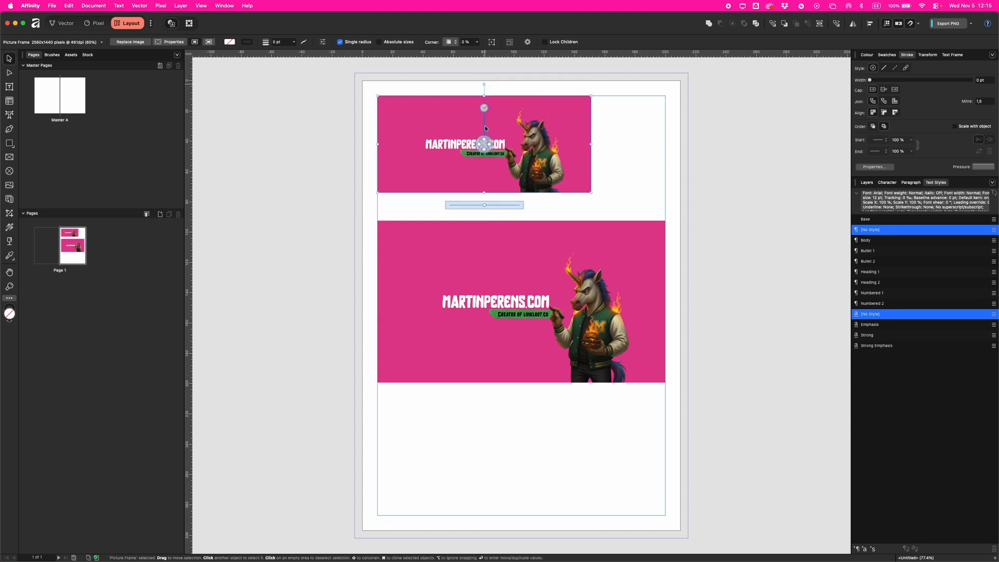
mouse_move(484, 108)
mouse_down()
mouse_move(501, 110)
mouse_move(474, 108)
mouse_move(483, 109)
mouse_up()
drag(484, 110, 485, 85)
Step: Replace the upper picture frame's image with linkedin_cover.png and shift the new content left within the frame
click(130, 41)
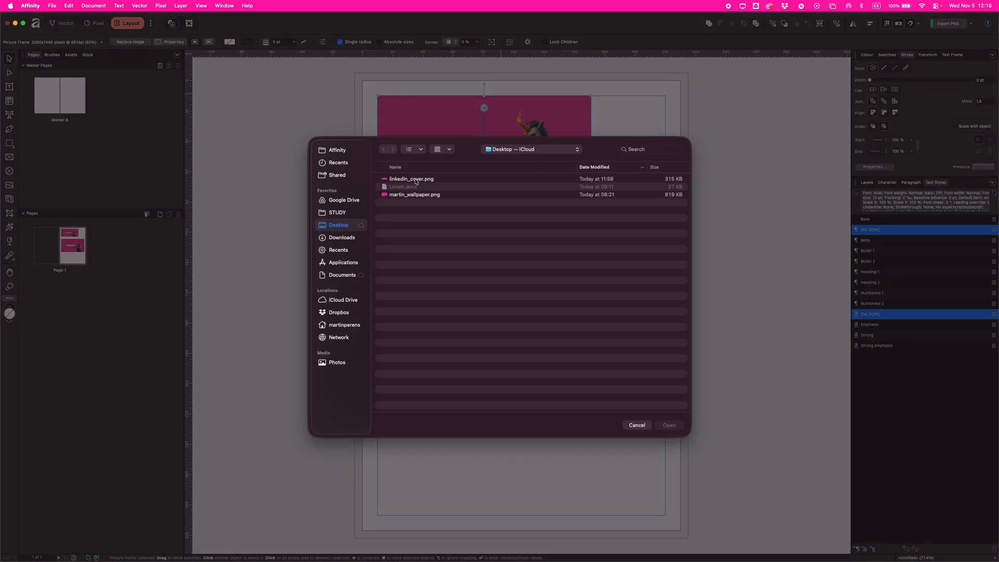
click(416, 179)
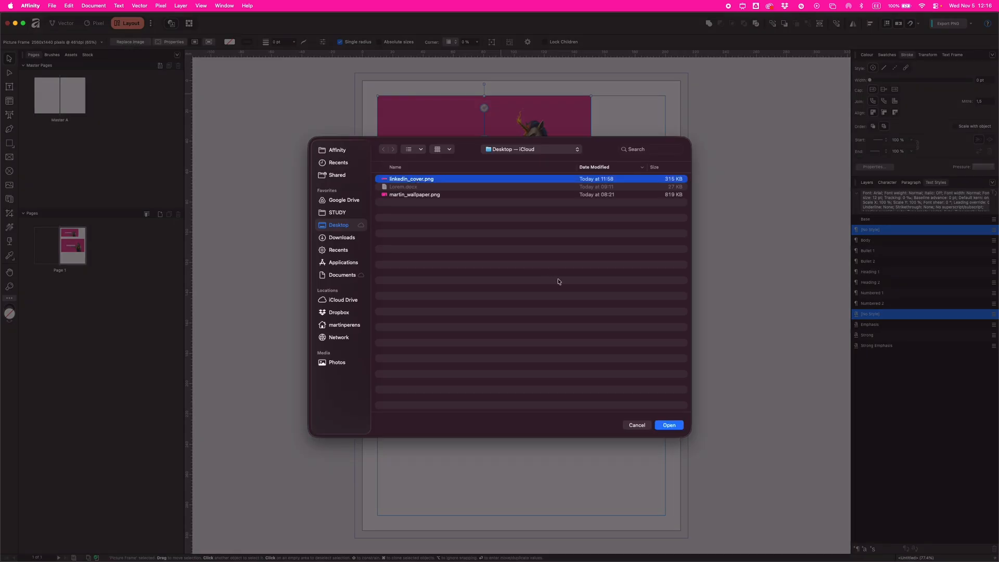
click(669, 425)
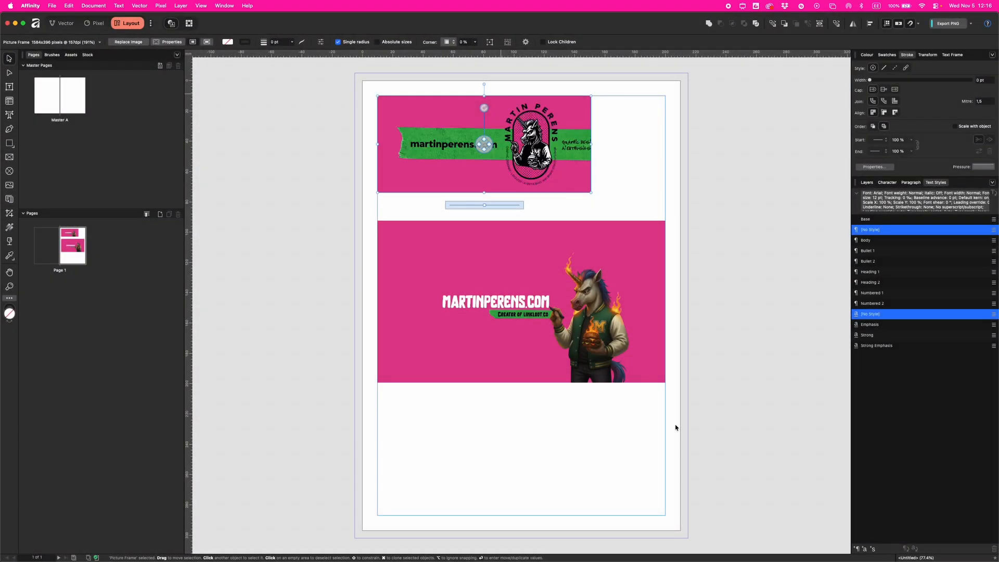
drag(488, 147, 454, 148)
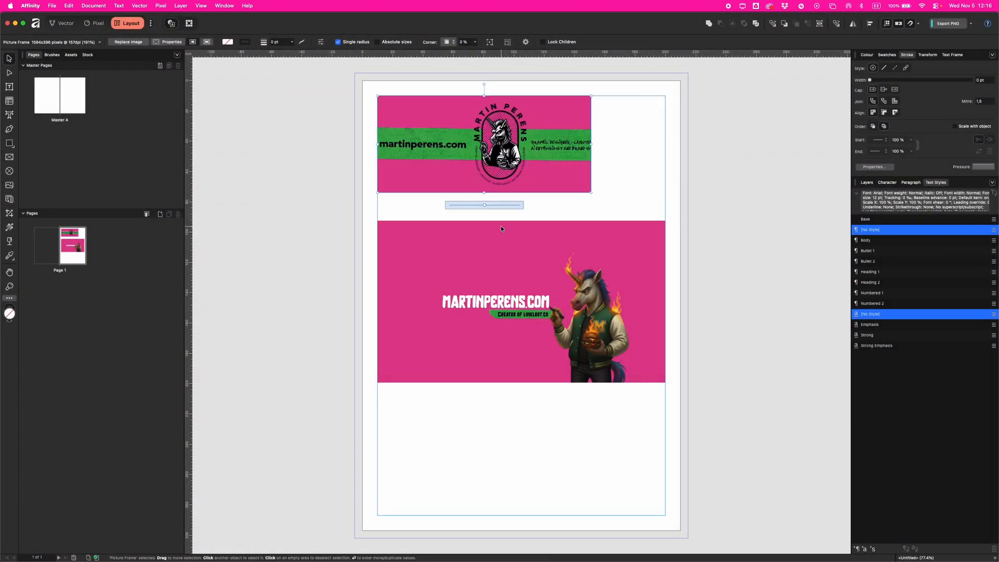
Step: Replace the large image in the middle of the page with linkedin_cover.png
click(522, 301)
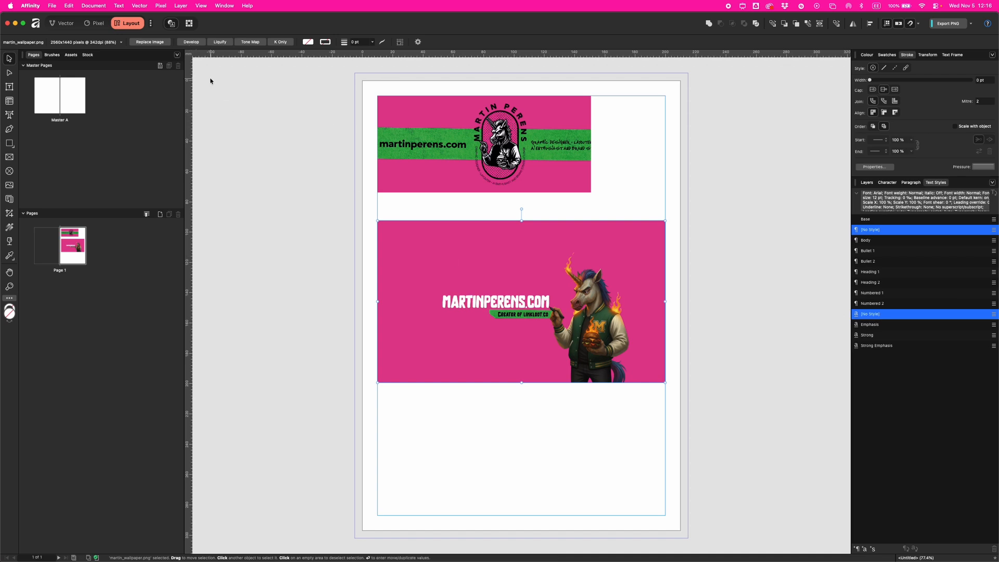
click(149, 42)
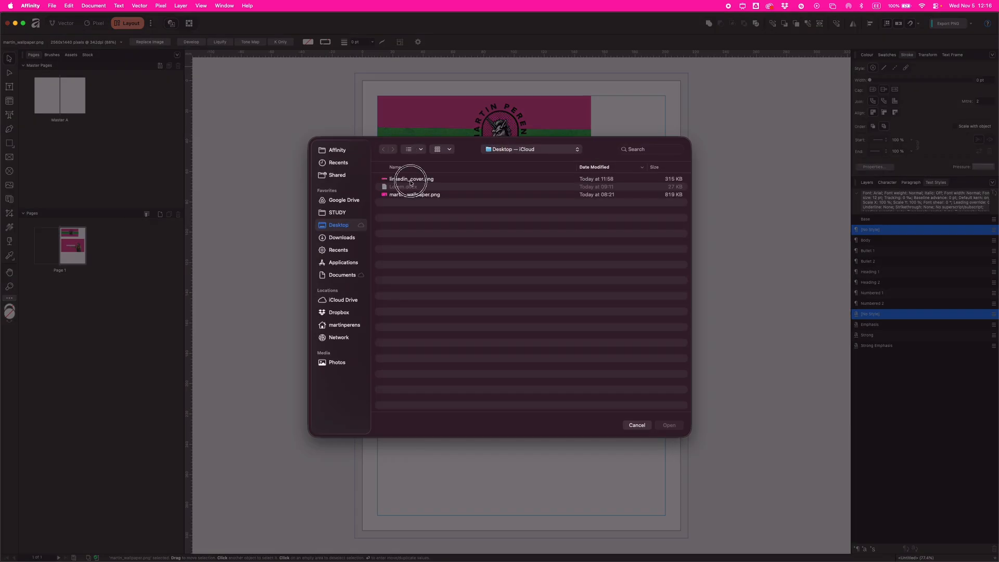
click(406, 179)
click(669, 425)
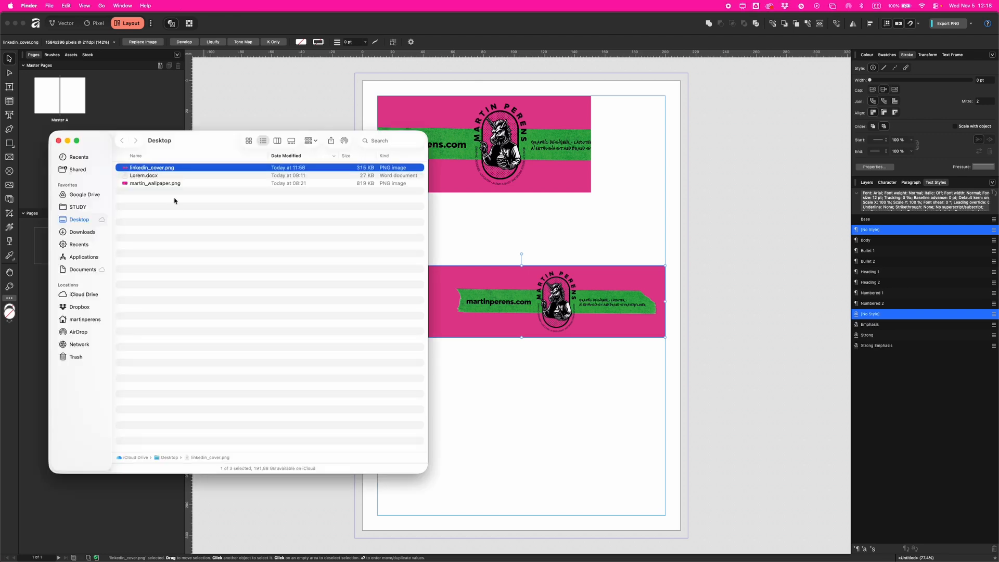
Step: Replace the upper picture frame's image with martin_wallpaper.png, brought in from the Desktop folder in Finder
click(161, 183)
click(474, 144)
key(super+Tab)
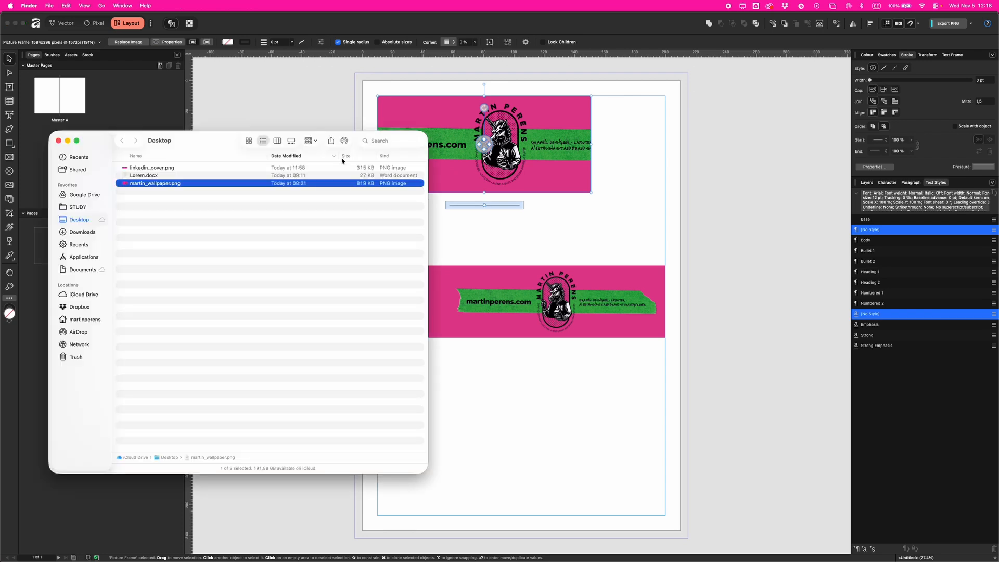
drag(159, 188, 447, 118)
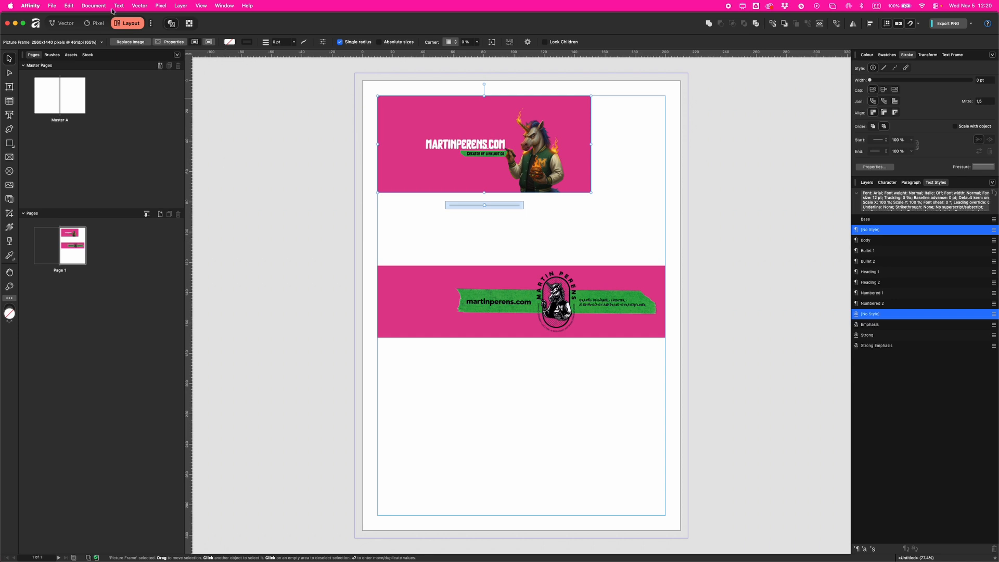
Step: Open the Resource Manager and relink linkedin_cover.png to the Downloads folder
click(86, 7)
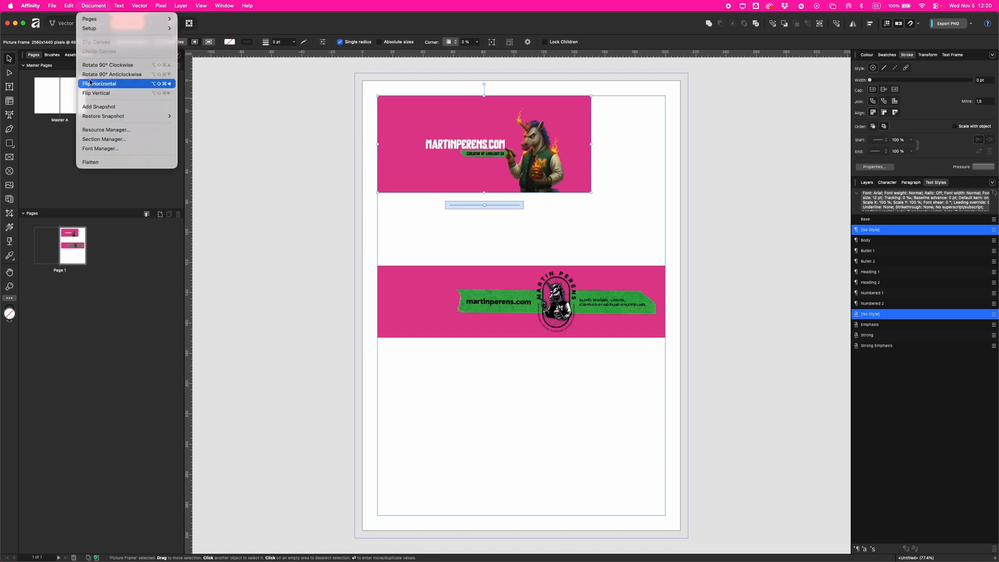
click(119, 133)
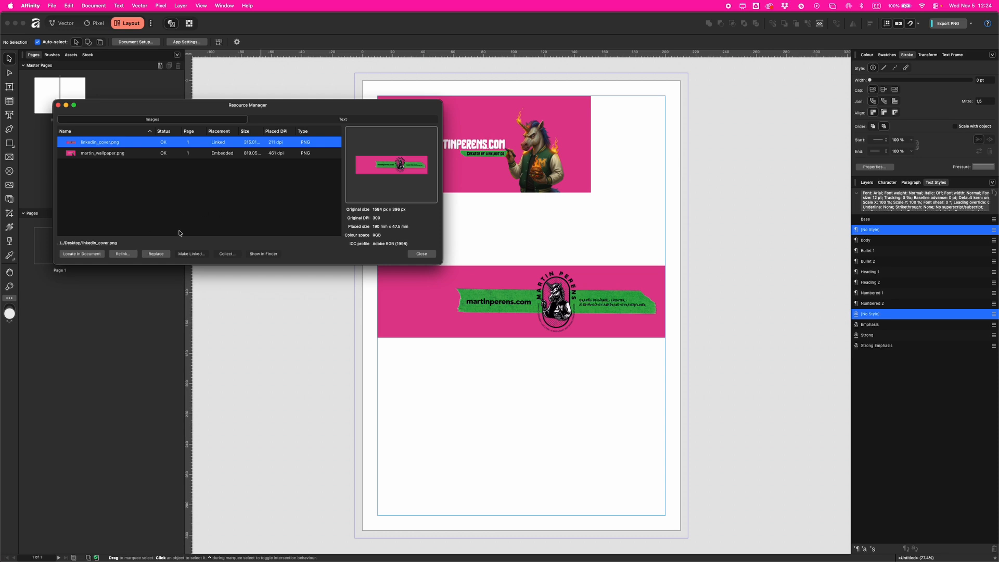
click(123, 254)
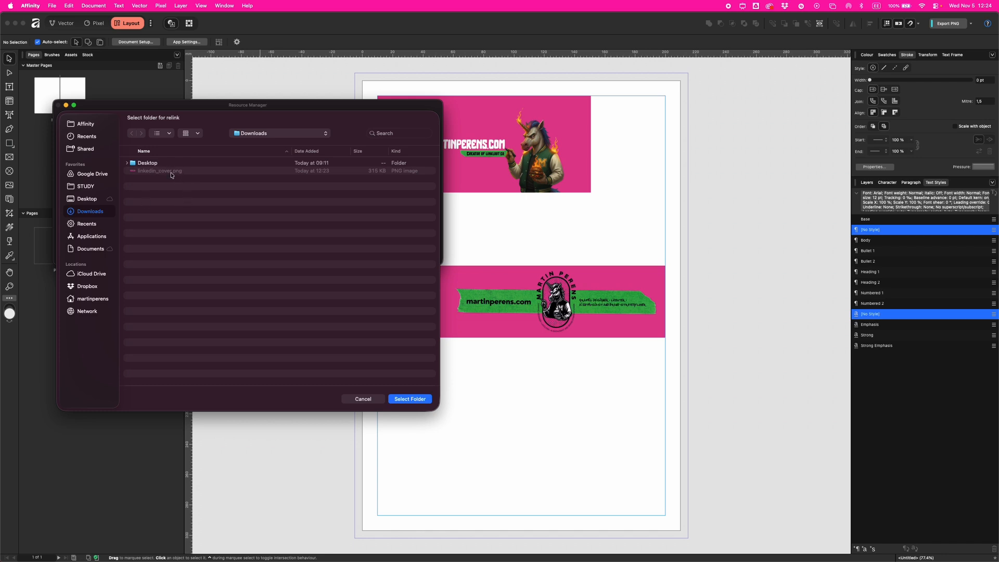
click(420, 400)
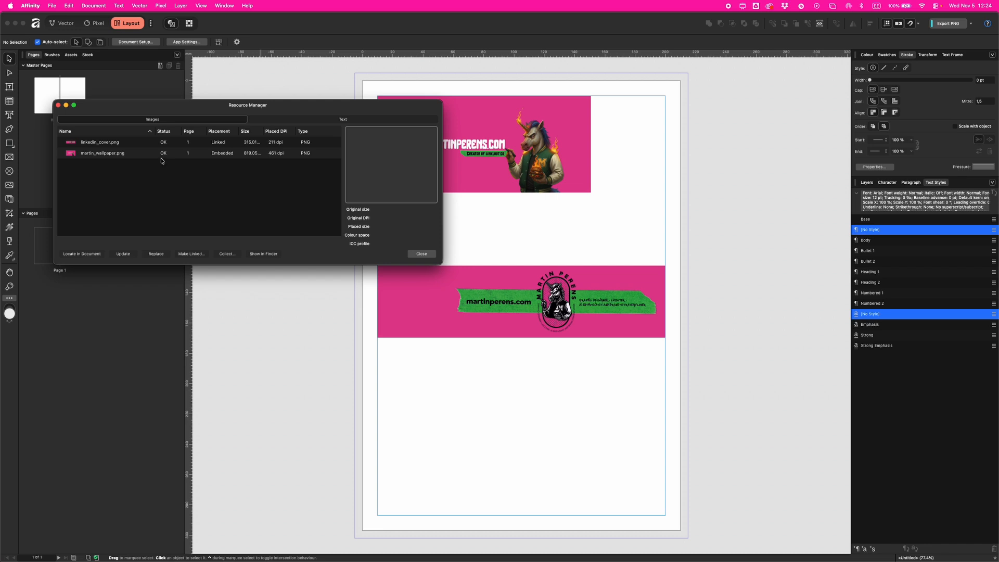
Step: Convert martin_wallpaper.png to a linked resource and embed linkedin_cover.png in the document
click(128, 154)
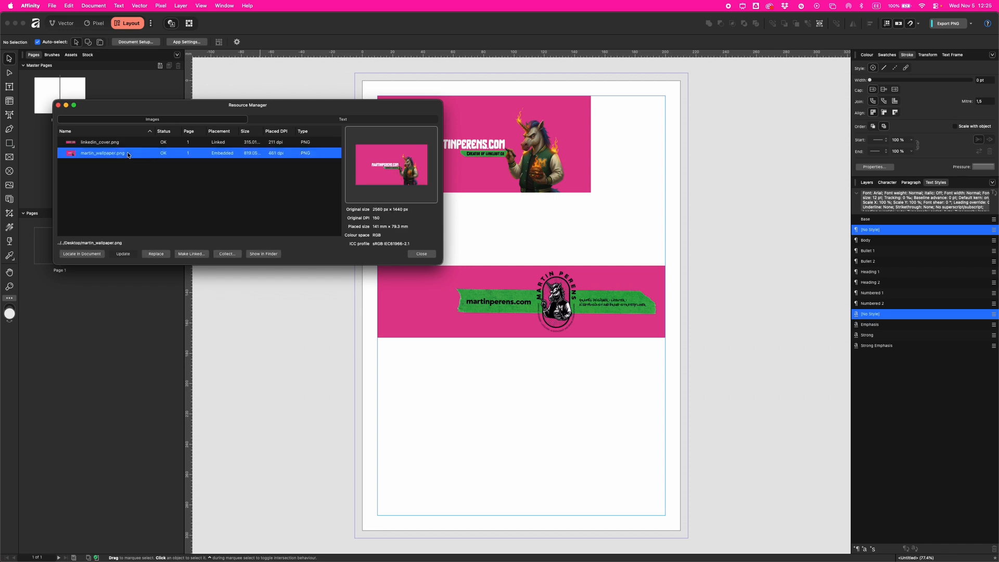
click(201, 255)
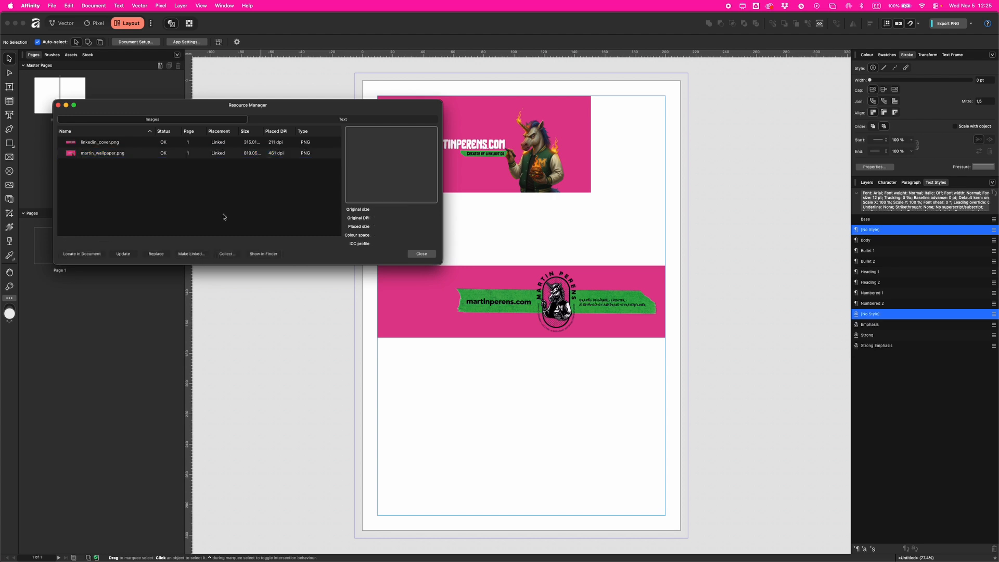
click(122, 142)
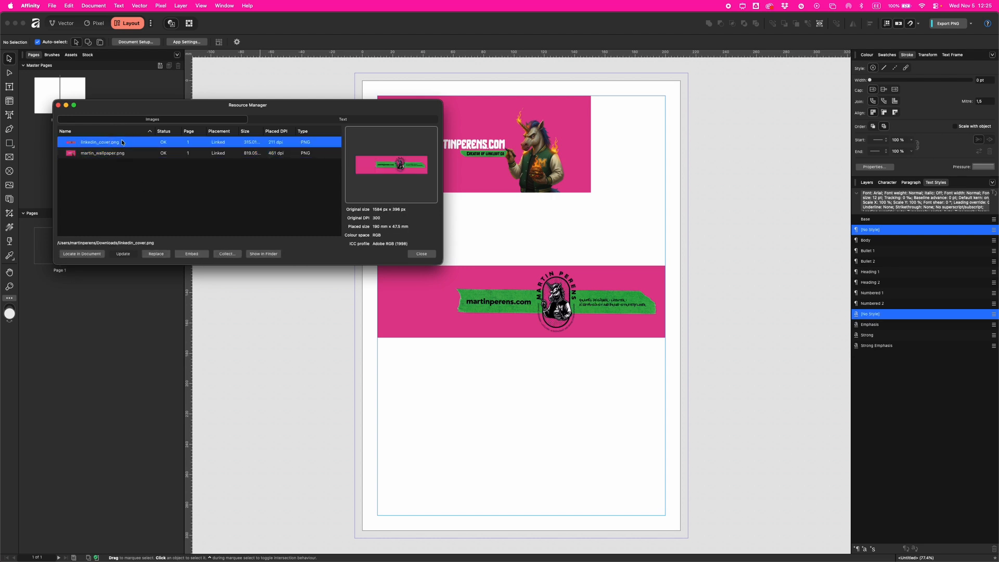
click(192, 254)
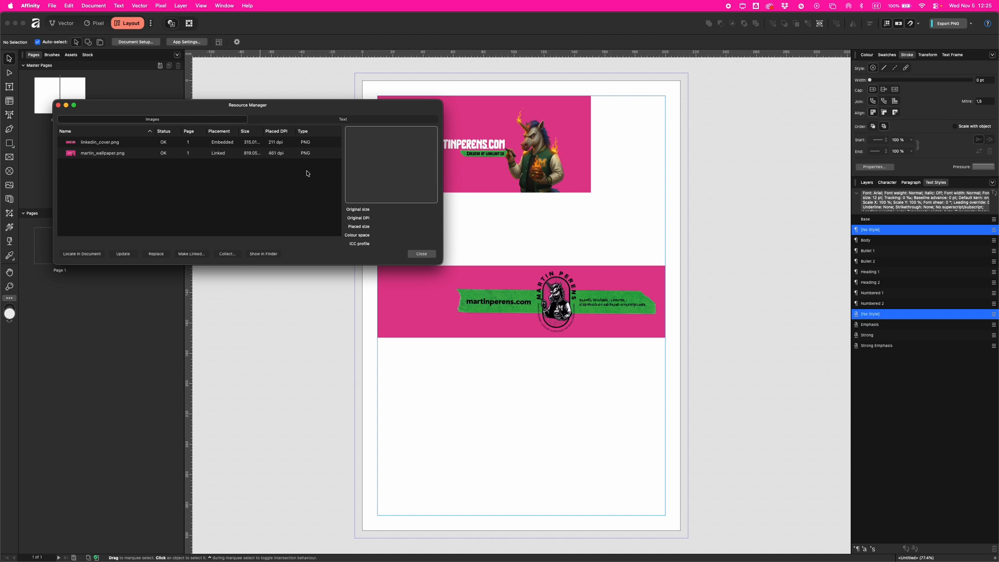
key(alt+super+8)
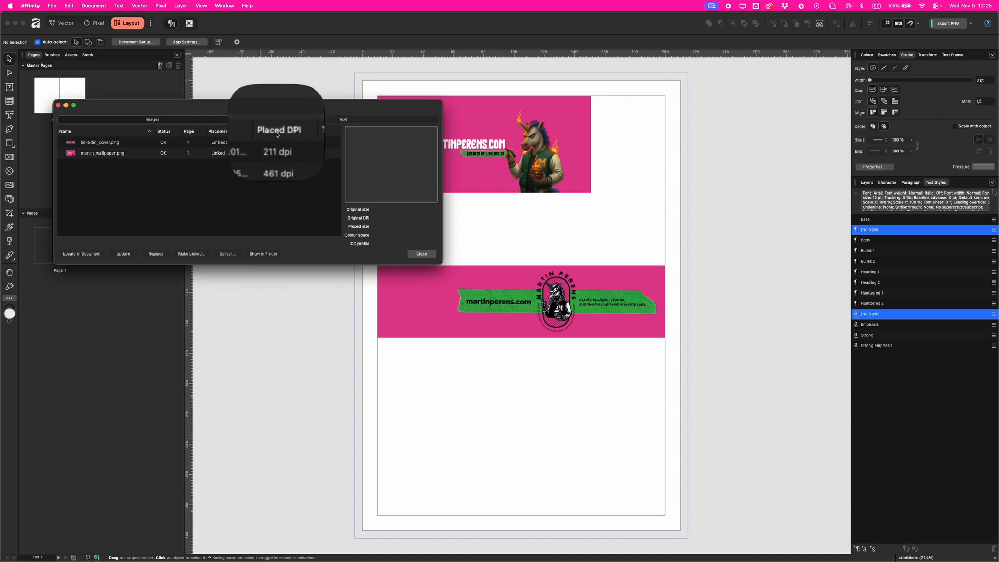
key(alt+super+8)
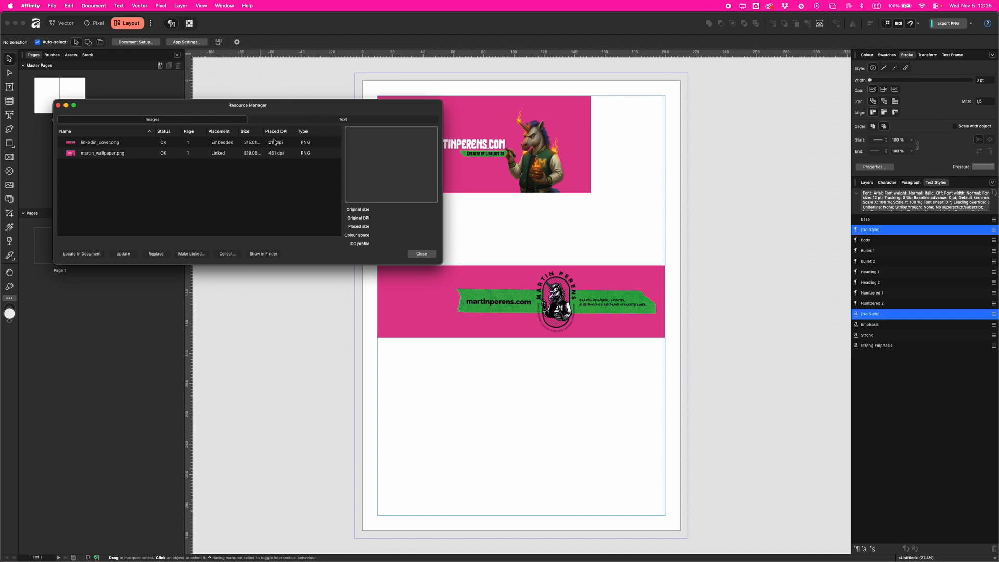